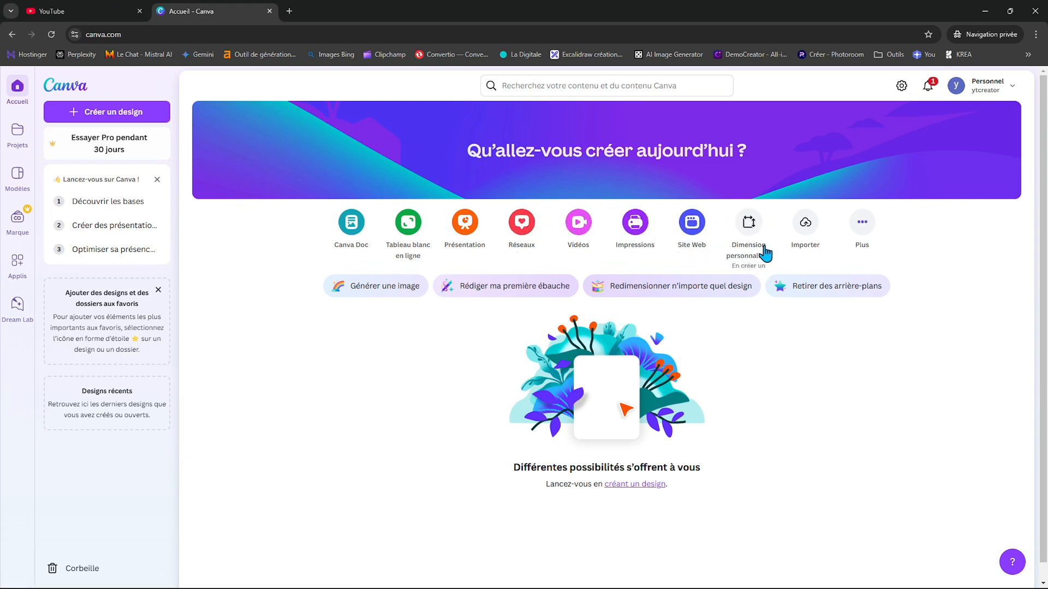
Create a new custom-size design 150 px wide and 150 px high
{"action": "left_click", "coordinate": [750, 224]}
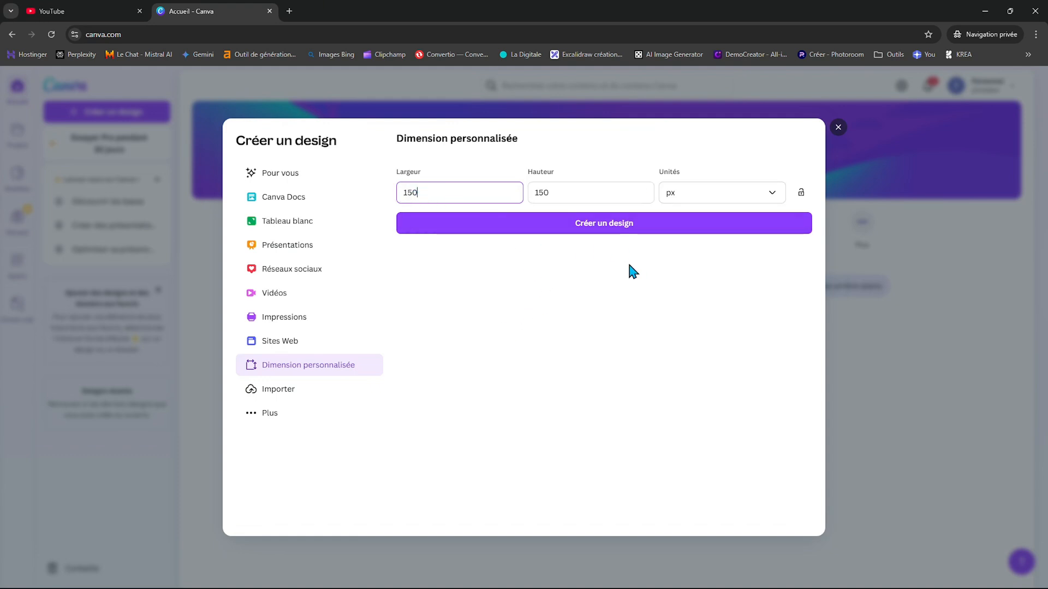
{"action": "left_click", "coordinate": [603, 229]}
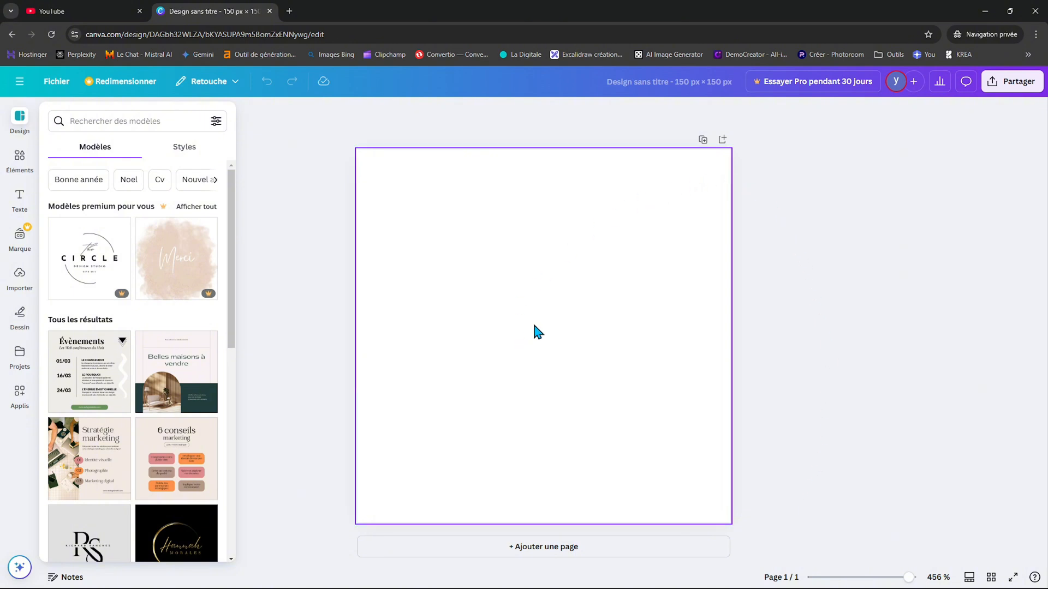
{"action": "left_click", "coordinate": [544, 298]}
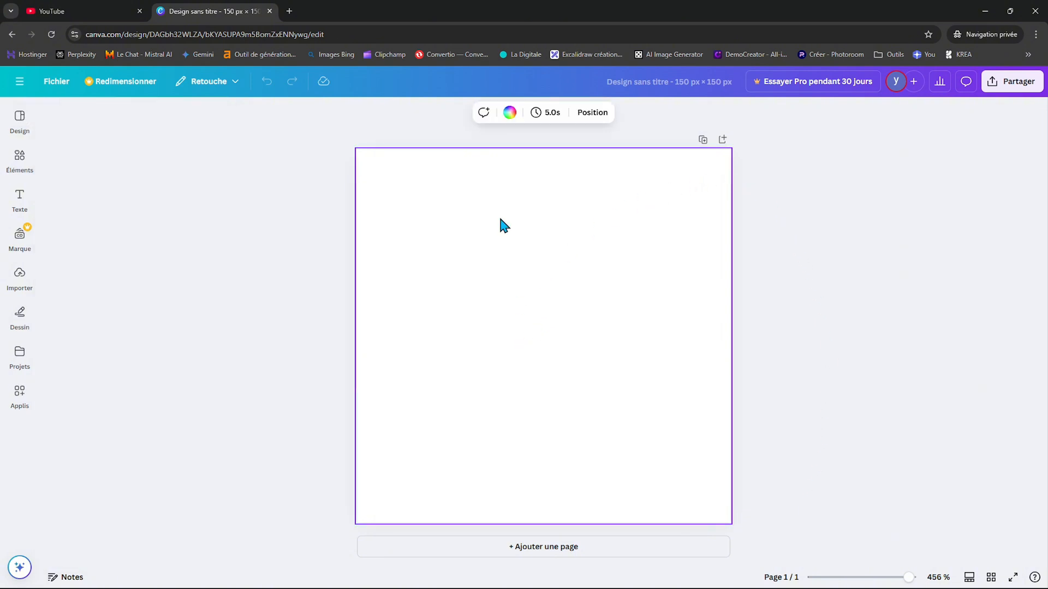
{"action": "left_click", "coordinate": [26, 121]}
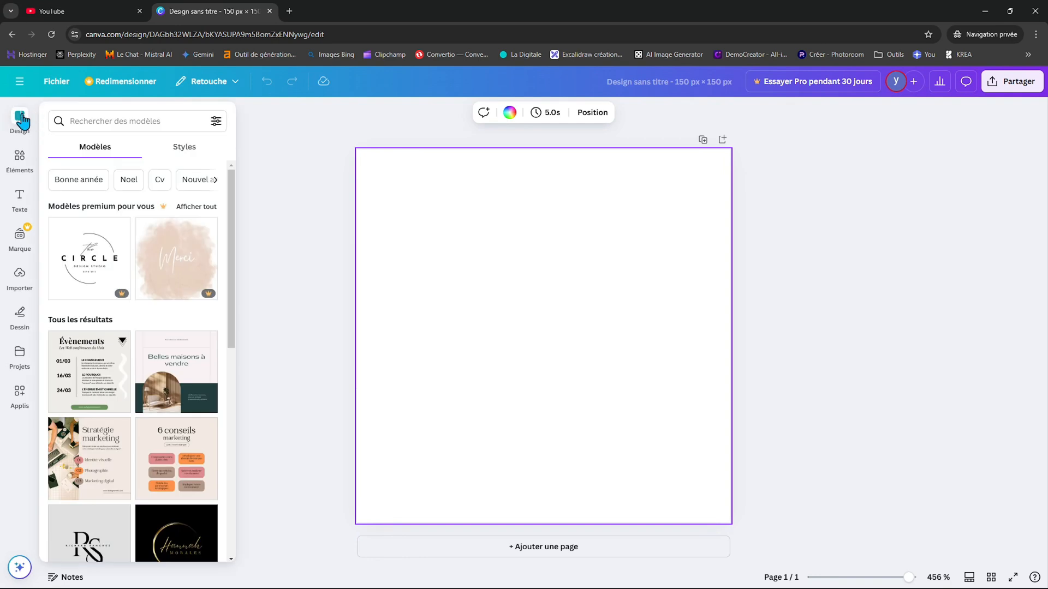
{"action": "left_click", "coordinate": [19, 192]}
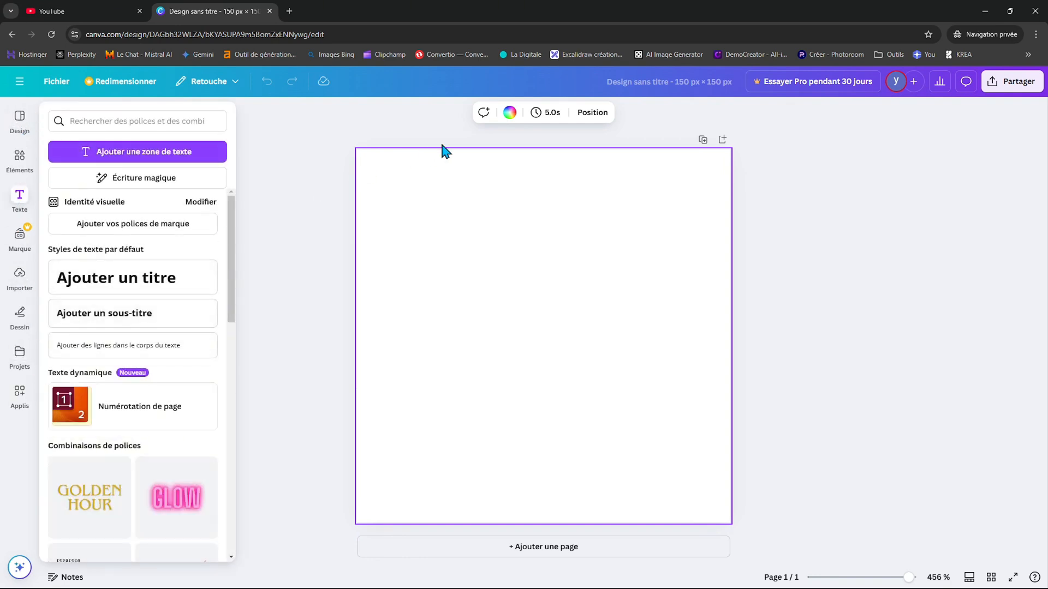
{"action": "left_click", "coordinate": [445, 154]}
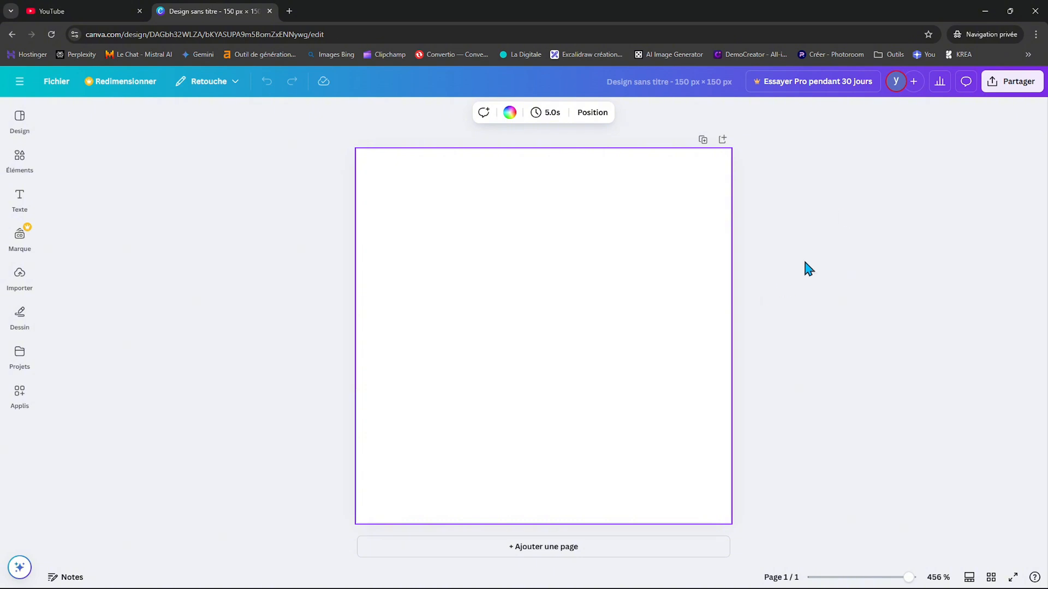
Set the page background to the red colour #FF0033
{"action": "left_click", "coordinate": [511, 114]}
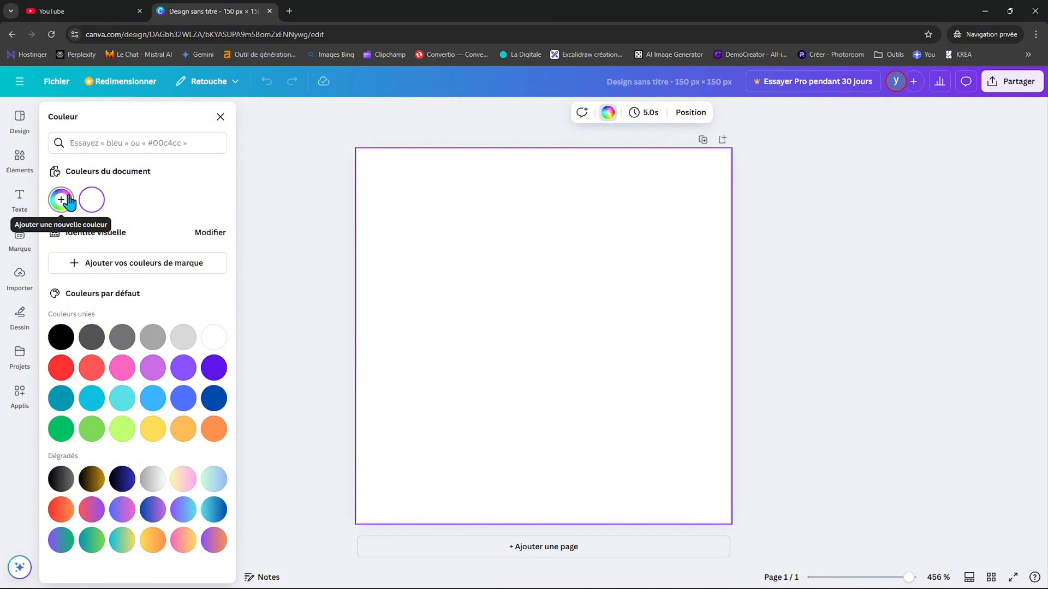
{"action": "left_click", "coordinate": [93, 143]}
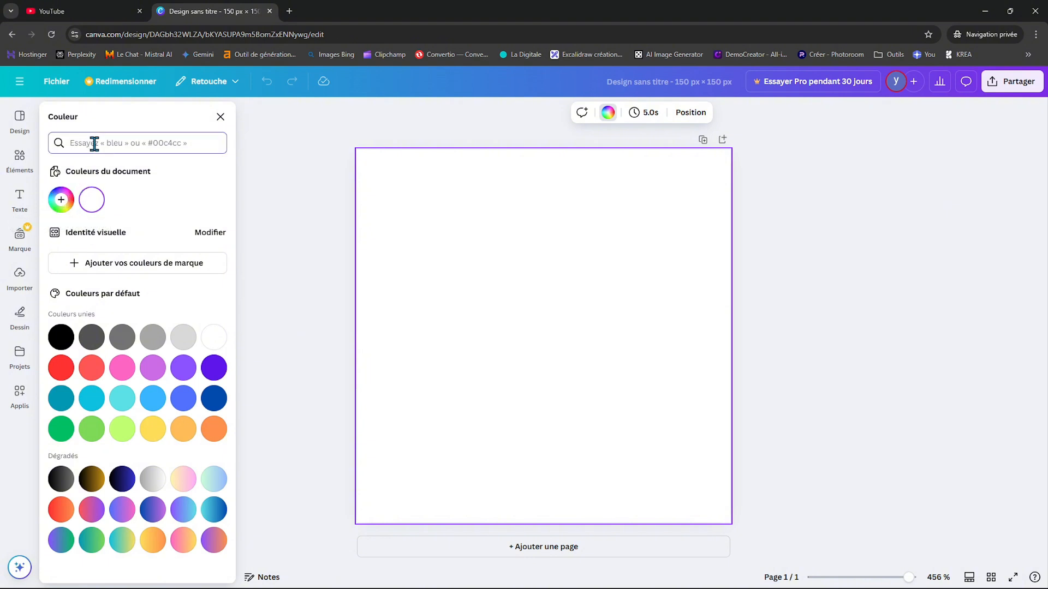
{"action": "type", "text": "#"}
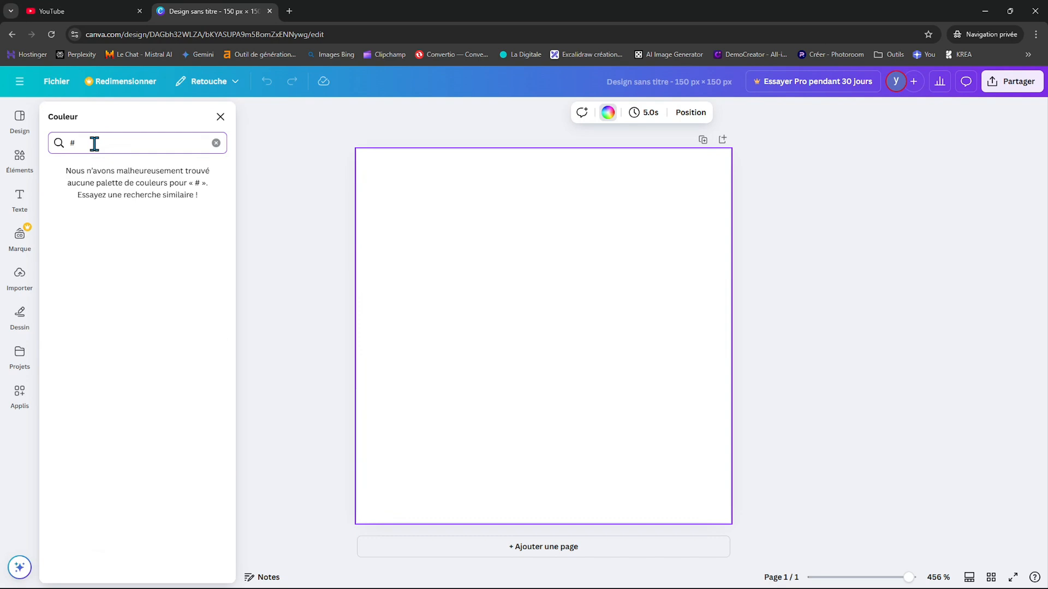
{"action": "type", "text": "FF"}
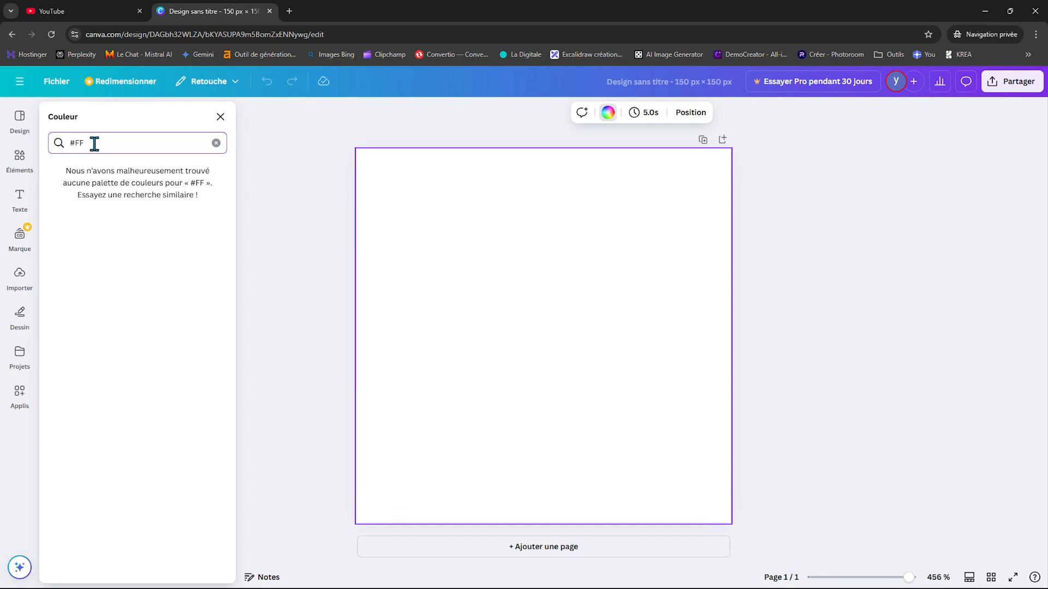
{"action": "type", "text": "0033"}
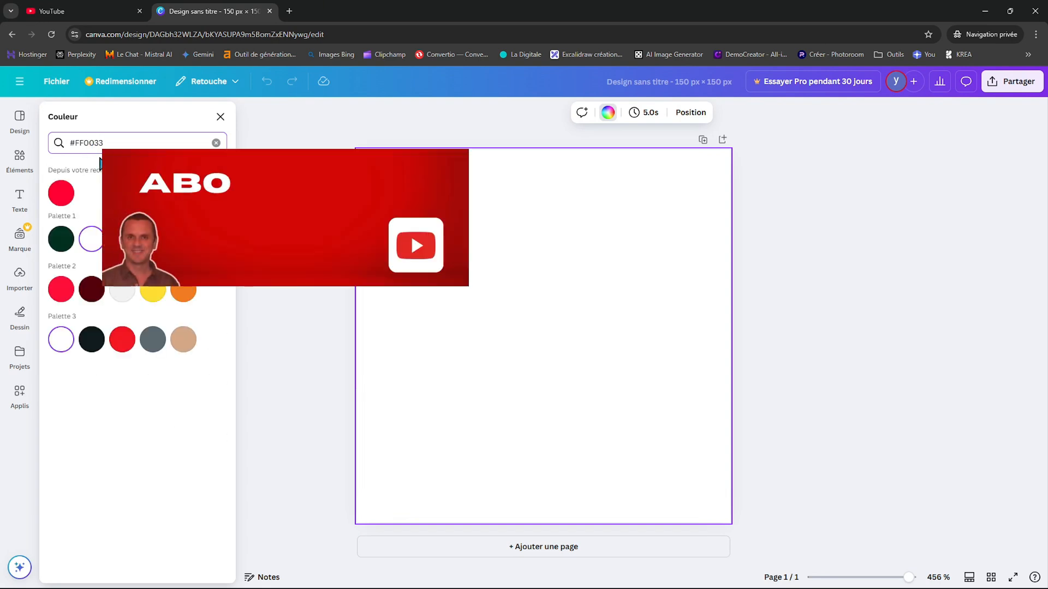
{"action": "left_click", "coordinate": [62, 195]}
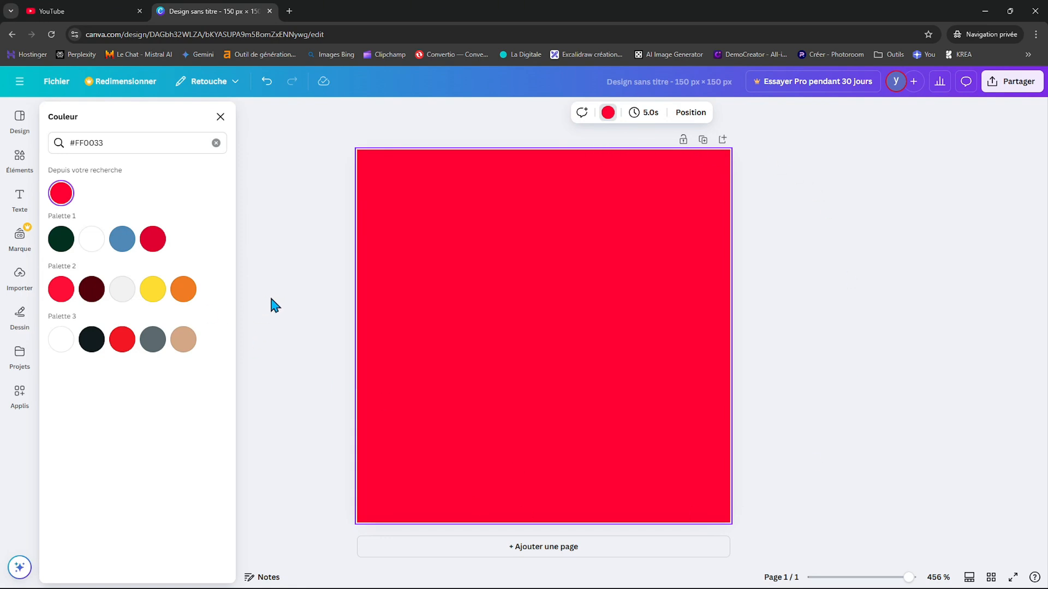
Add a title text to the page reading "ABONNEZ VOUS ICI"
{"action": "left_click", "coordinate": [21, 198]}
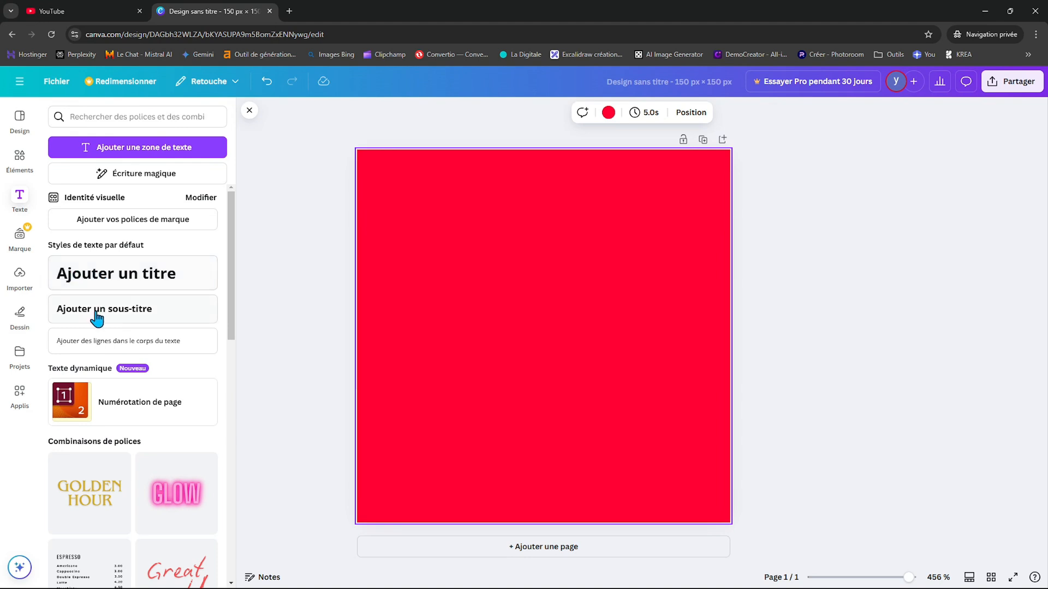
{"action": "left_click", "coordinate": [111, 275]}
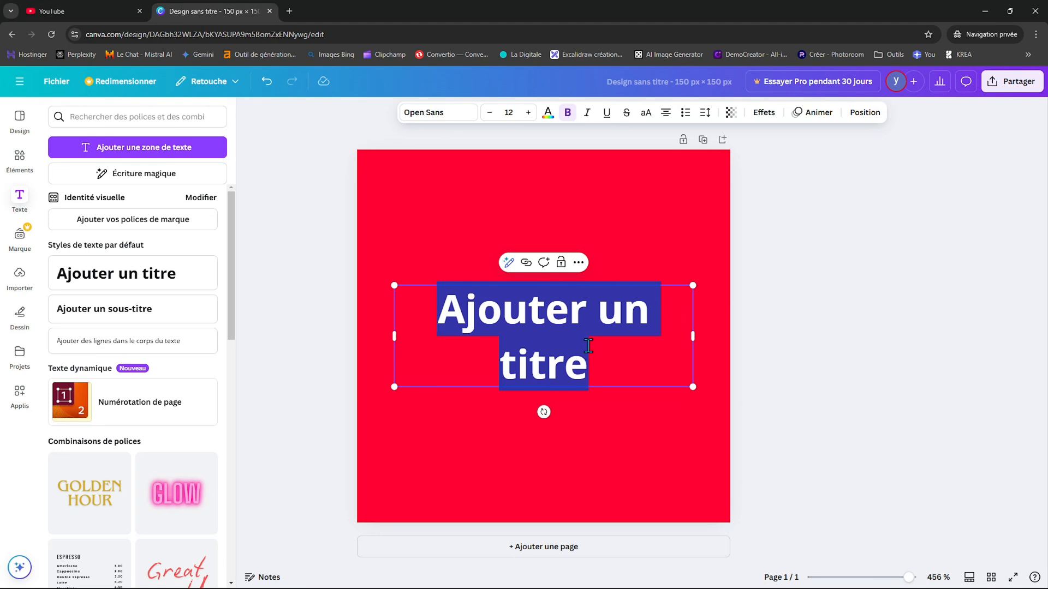
{"action": "type", "text": "A"}
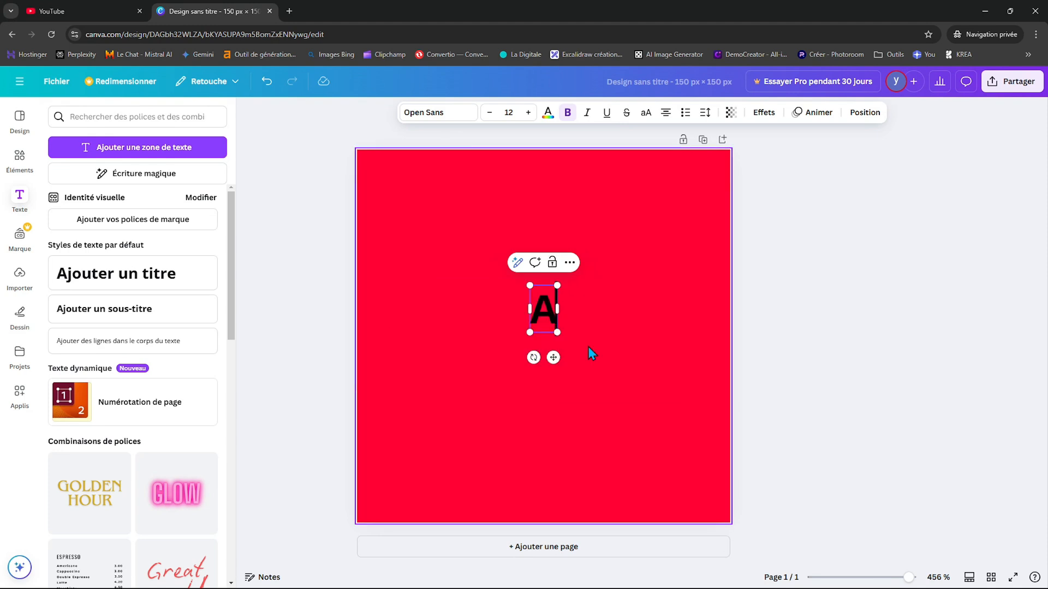
{"action": "type", "text": "BONNEZ"}
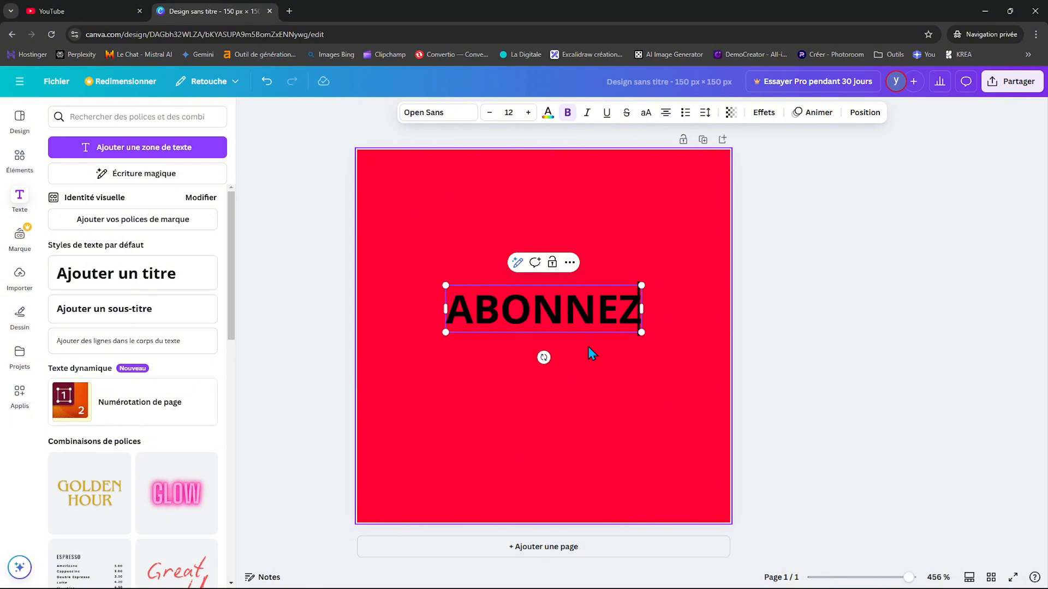
{"action": "type", "text": " V"}
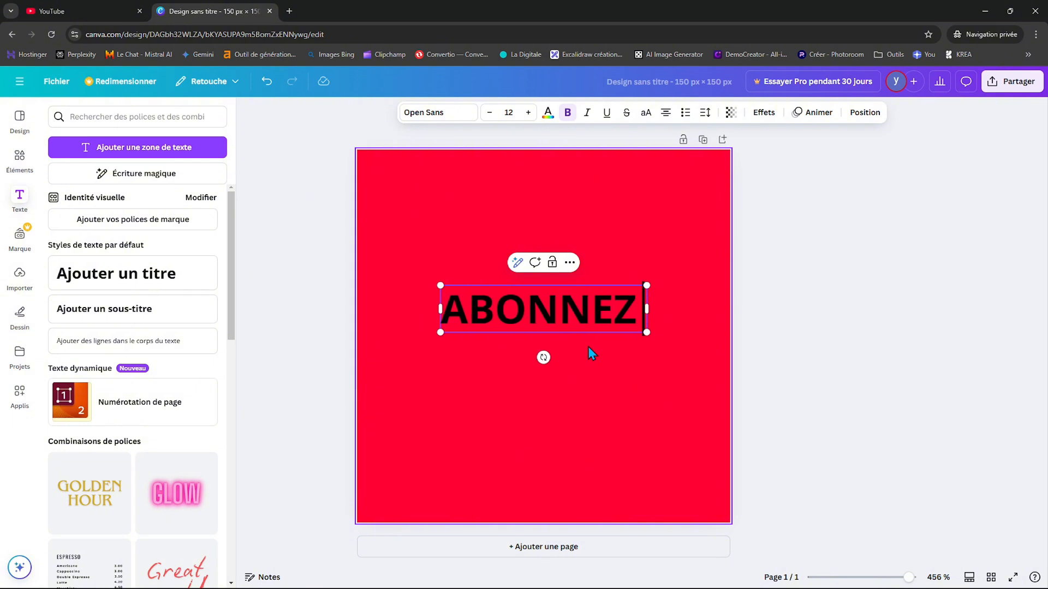
{"action": "type", "text": "OUS"}
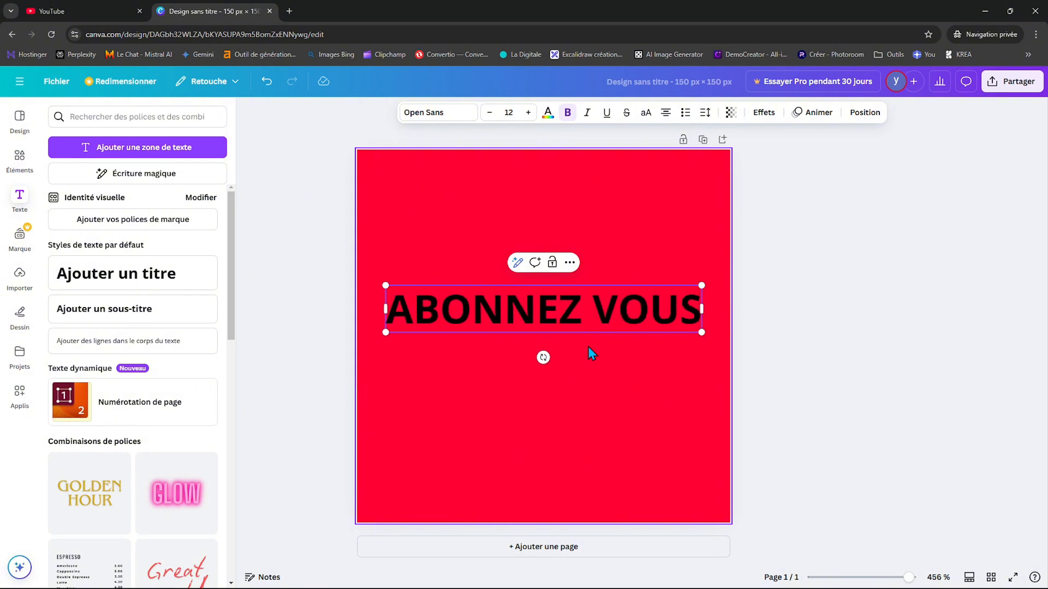
{"action": "type", "text": " ICI"}
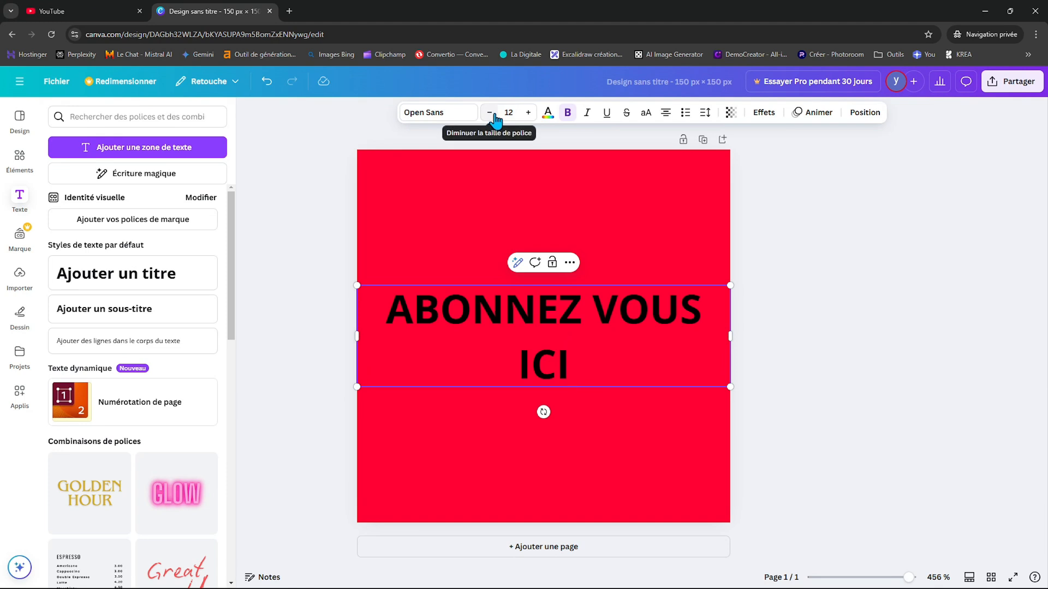
Enlarge the title text to font size 22 and move it up so it fits on the red page
{"action": "left_click", "coordinate": [528, 113]}
{"action": "left_click", "coordinate": [529, 113]}
{"action": "left_click", "coordinate": [529, 113]}
{"action": "left_click", "coordinate": [529, 113]}
{"action": "left_click", "coordinate": [529, 113]}
{"action": "left_click", "coordinate": [529, 113]}
{"action": "left_click", "coordinate": [529, 113]}
{"action": "left_click", "coordinate": [529, 113]}
{"action": "left_click", "coordinate": [529, 113]}
{"action": "left_click", "coordinate": [529, 113]}
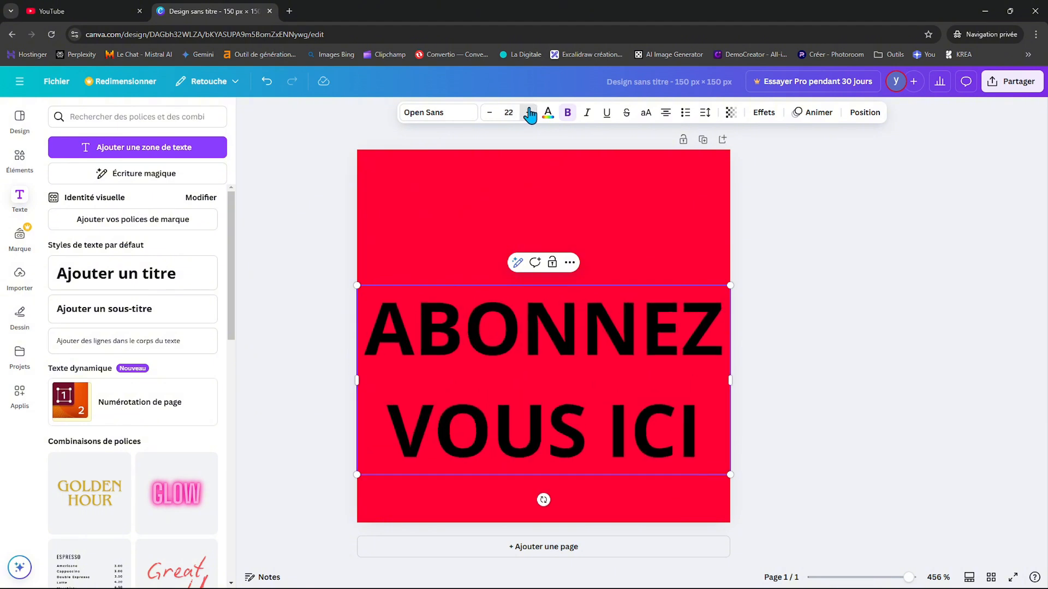
{"action": "left_click", "coordinate": [529, 113]}
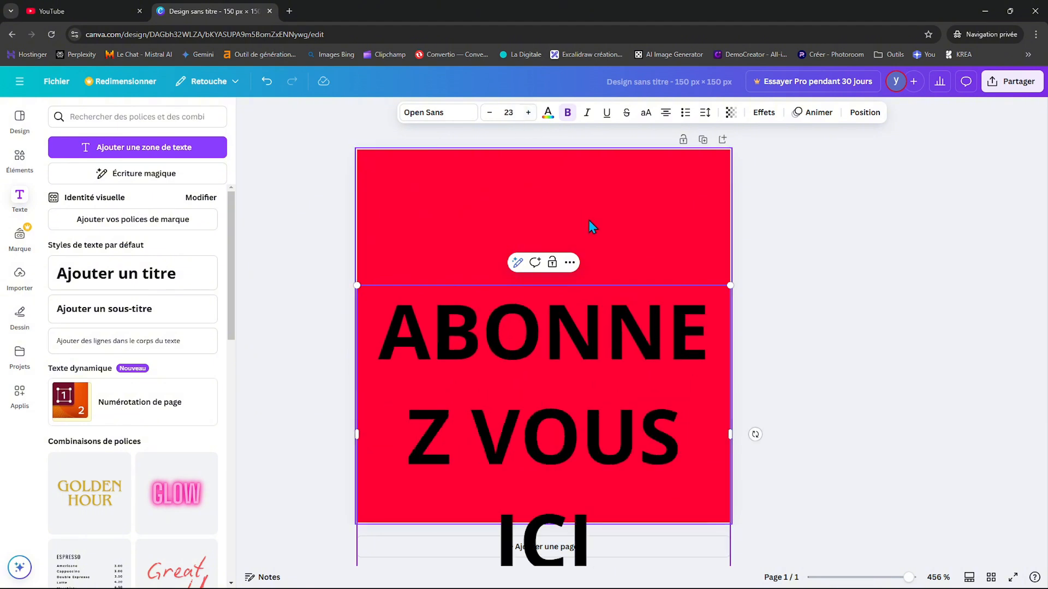
{"action": "left_click", "coordinate": [780, 318]}
{"action": "left_click_drag", "start_coordinate": [590, 382], "coordinate": [587, 307]}
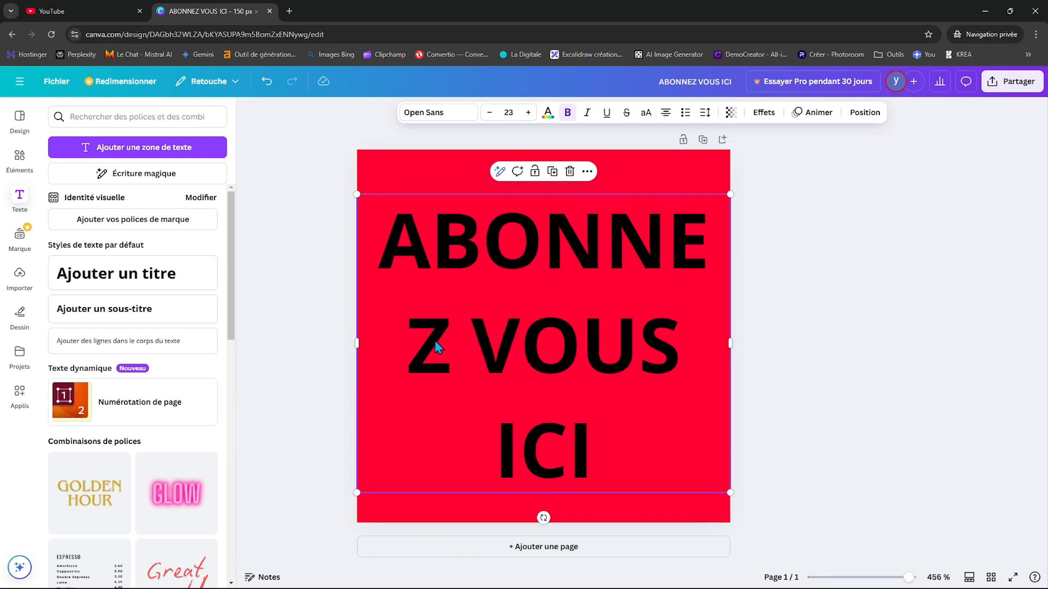
{"action": "left_click", "coordinate": [489, 116]}
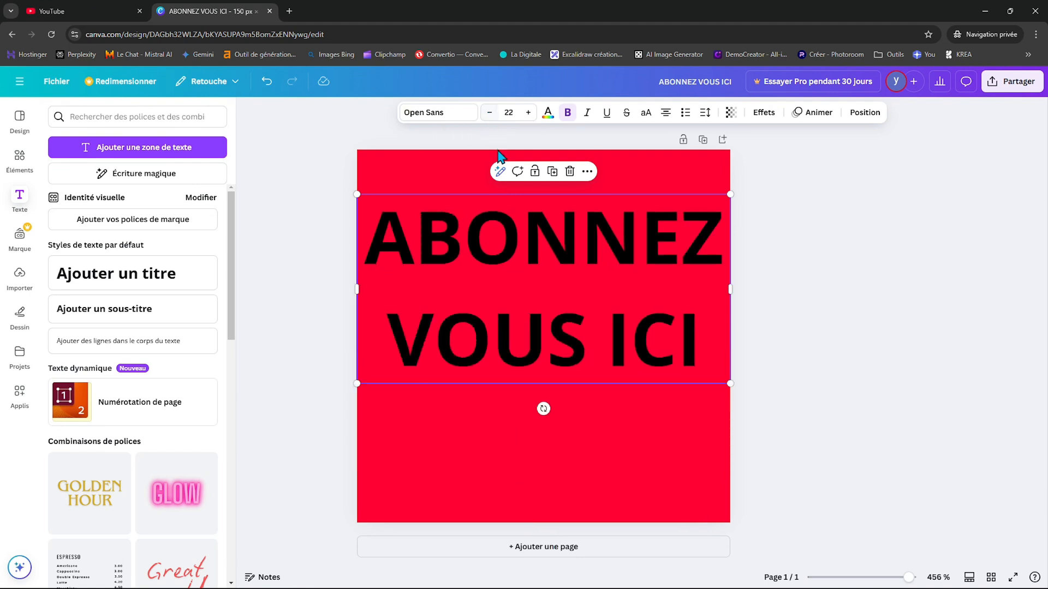
Put "ICI" on its own third line and centre the text block vertically on the page
{"action": "left_click", "coordinate": [605, 339]}
{"action": "left_click", "coordinate": [607, 342]}
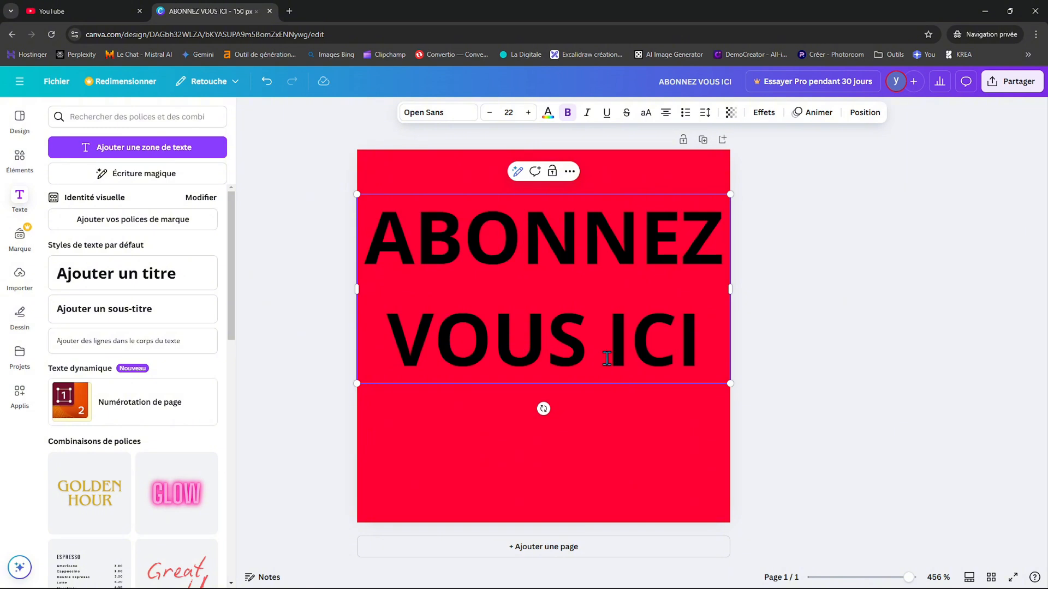
{"action": "key", "text": "BackSpace"}
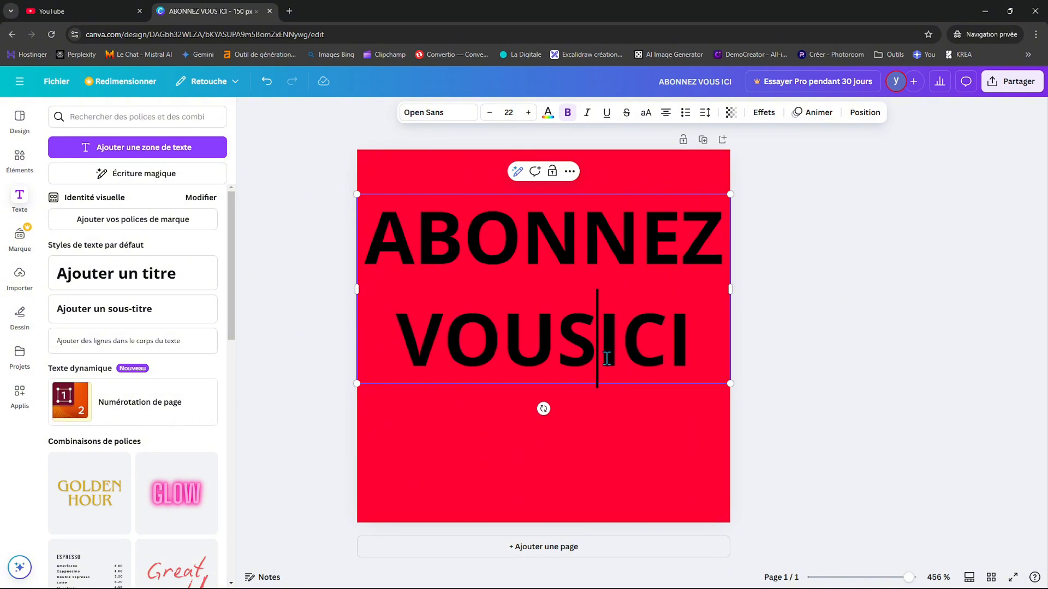
{"action": "key", "text": "Return"}
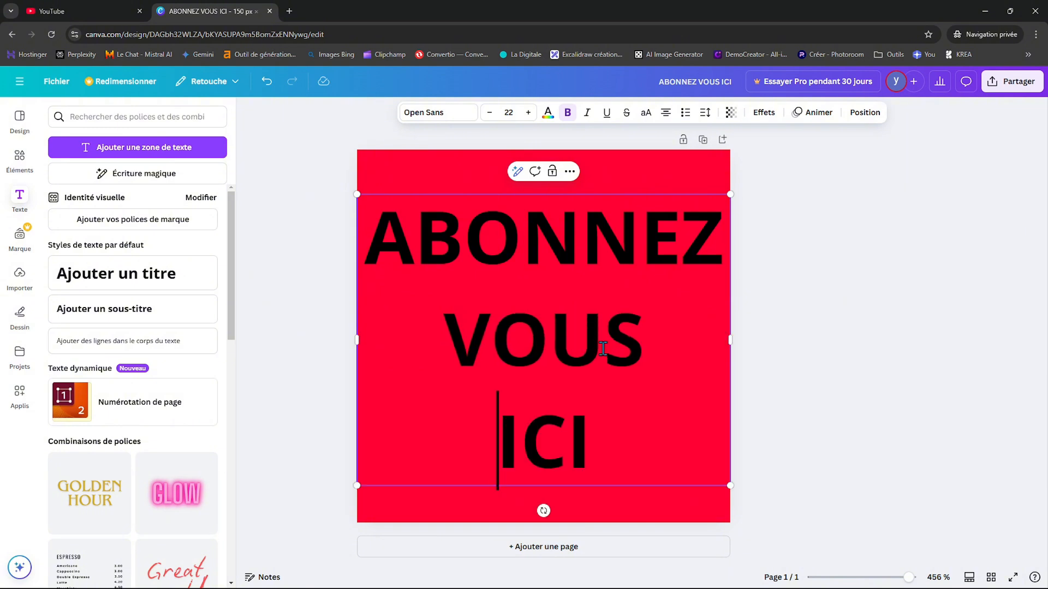
{"action": "left_click", "coordinate": [784, 299]}
{"action": "mouse_move", "coordinate": [540, 370]}
{"action": "left_mouse_down"}
{"action": "mouse_move", "coordinate": [540, 337]}
{"action": "mouse_move", "coordinate": [542, 357]}
{"action": "left_mouse_up"}
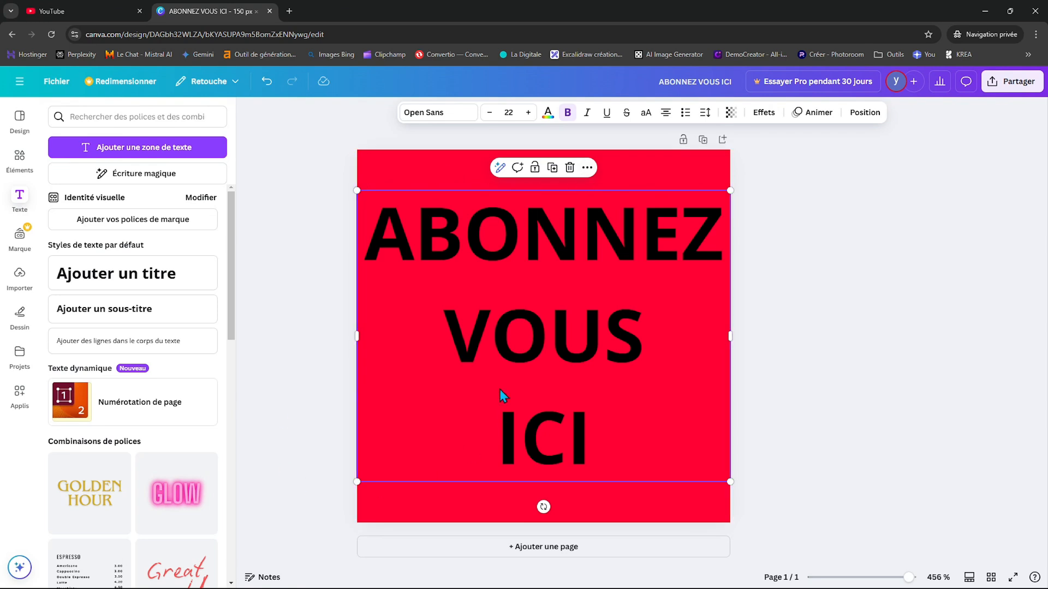
Change the colour of the whole "ABONNEZ VOUS ICI" text to white
{"action": "left_click", "coordinate": [402, 251]}
{"action": "left_click_drag", "start_coordinate": [367, 240], "coordinate": [590, 425]}
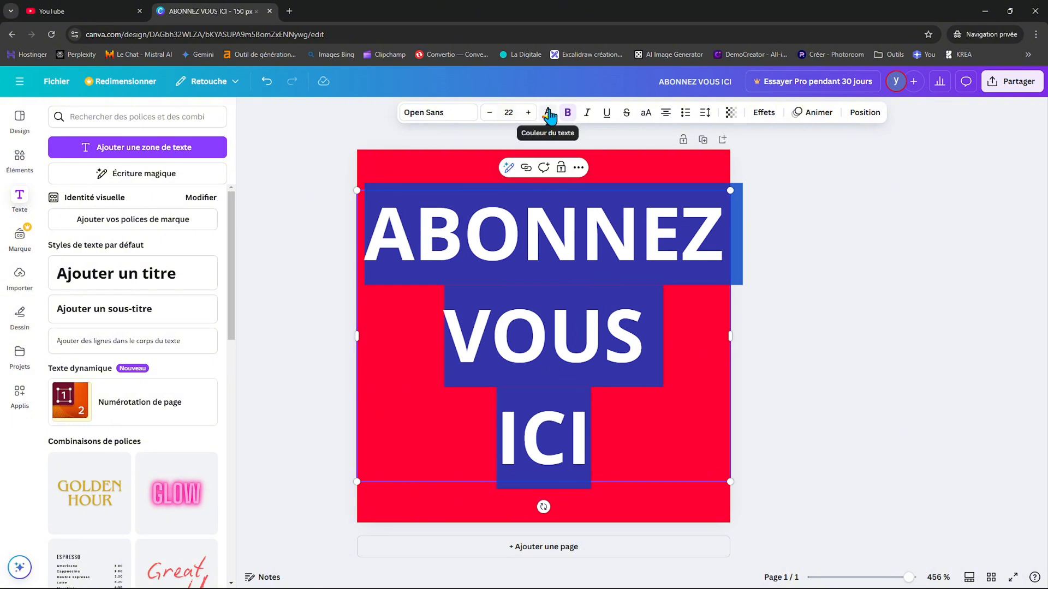
{"action": "left_click", "coordinate": [549, 116]}
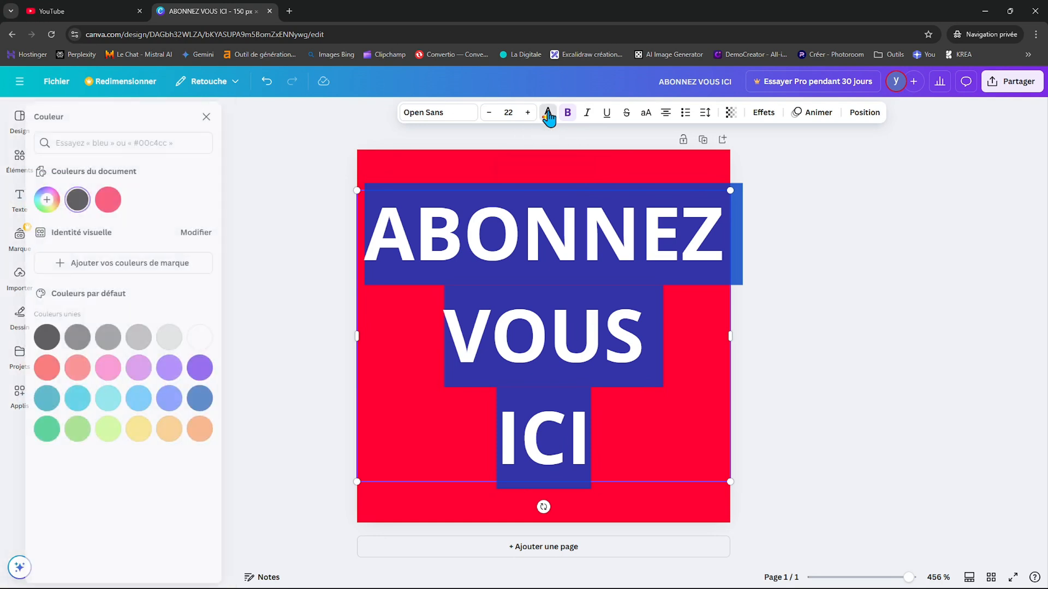
{"action": "left_click", "coordinate": [214, 337]}
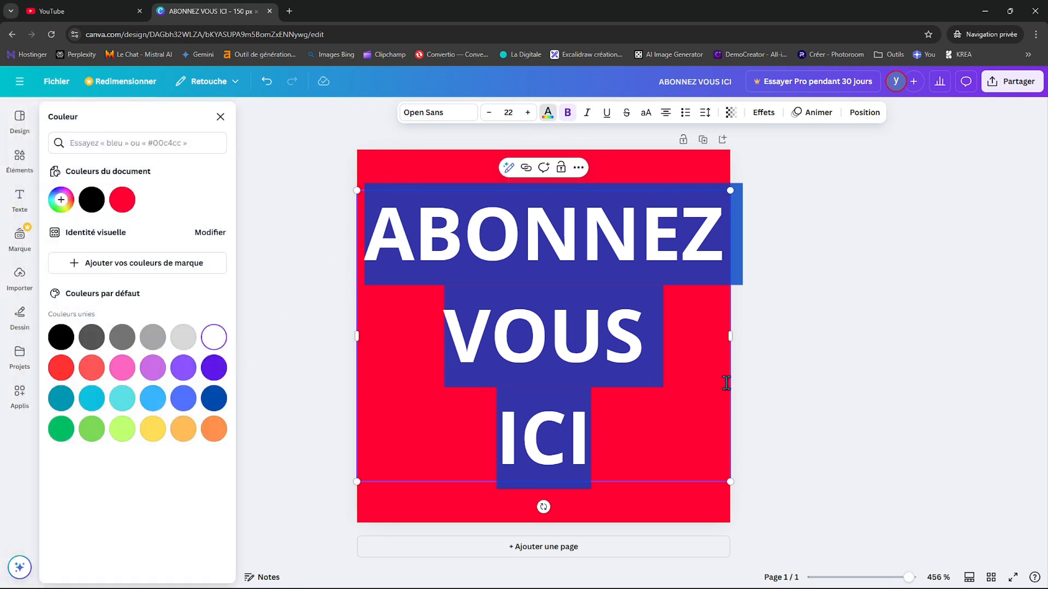
{"action": "key", "text": "Escape"}
{"action": "left_click", "coordinate": [814, 483]}
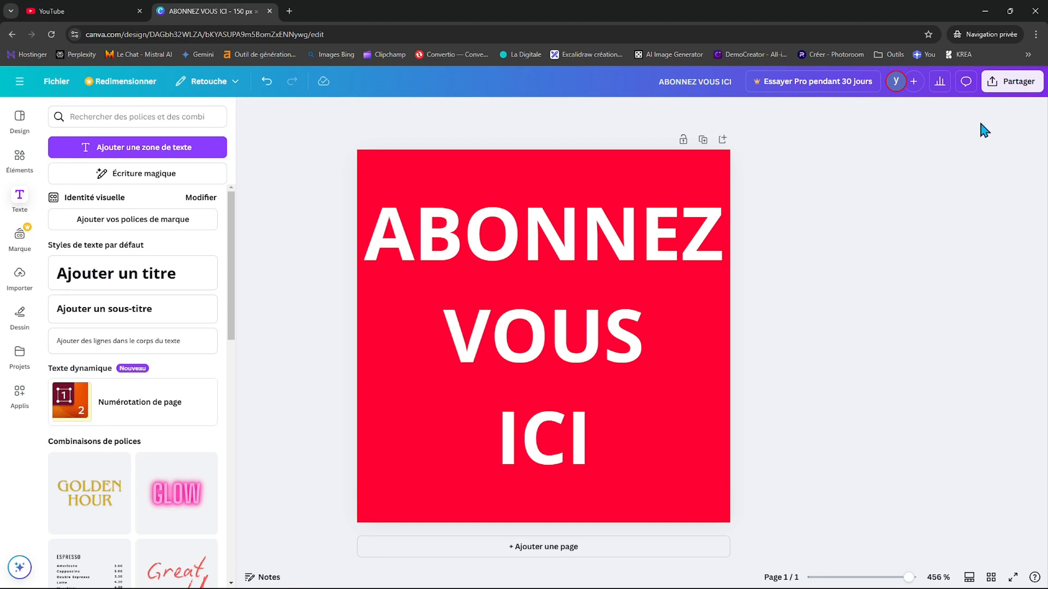
Download the design as a PNG without keeping the download settings, saving it as "ABONNEZ VOUS ICI" in the Tutos ytcreator folder
{"action": "left_click", "coordinate": [1019, 83]}
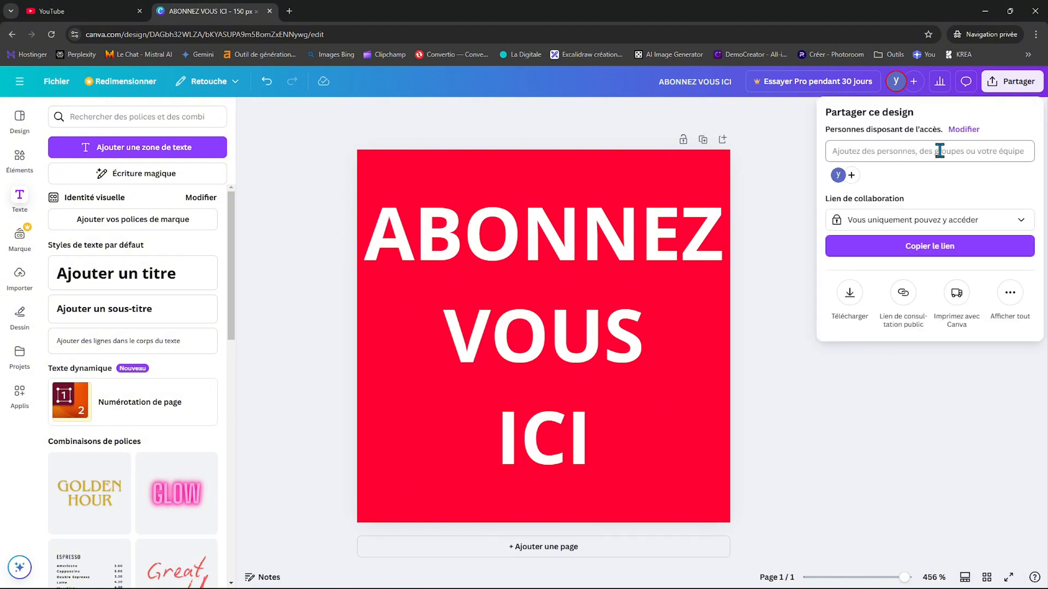
{"action": "left_click", "coordinate": [850, 293]}
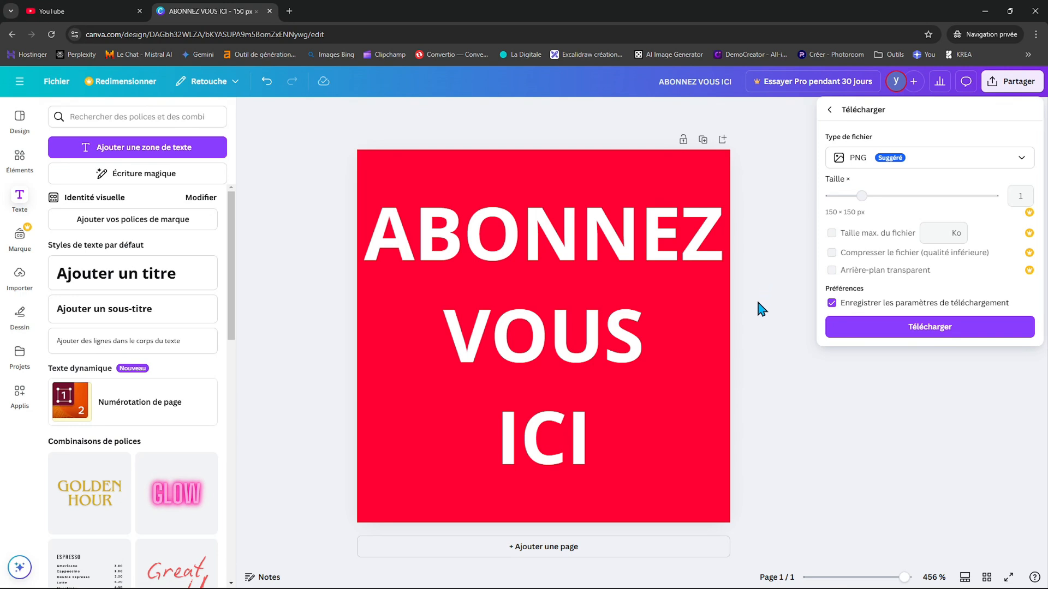
{"action": "left_click", "coordinate": [831, 303]}
{"action": "left_click", "coordinate": [934, 329]}
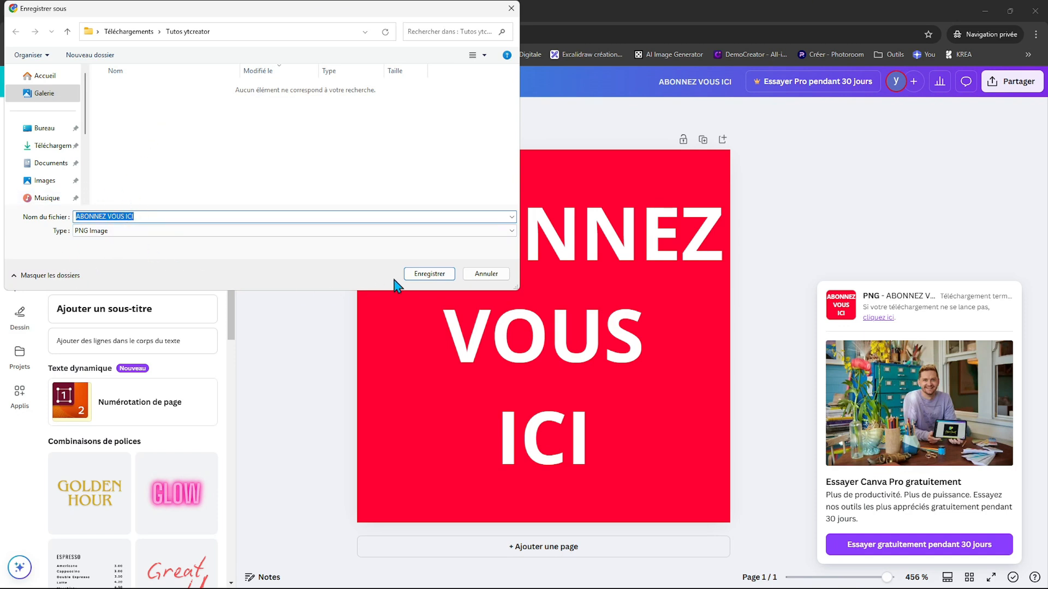
{"action": "left_click", "coordinate": [430, 275]}
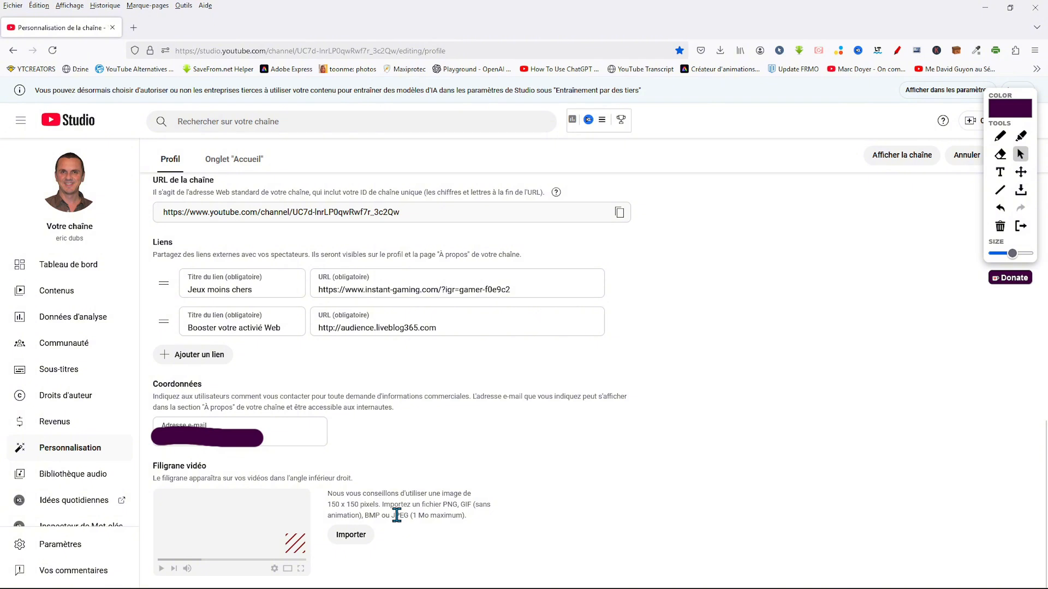
In YouTube Studio, import the ABONNEZ VOUS ICI image uncropped as the video watermark and display it for the entire video
{"action": "left_click", "coordinate": [359, 540]}
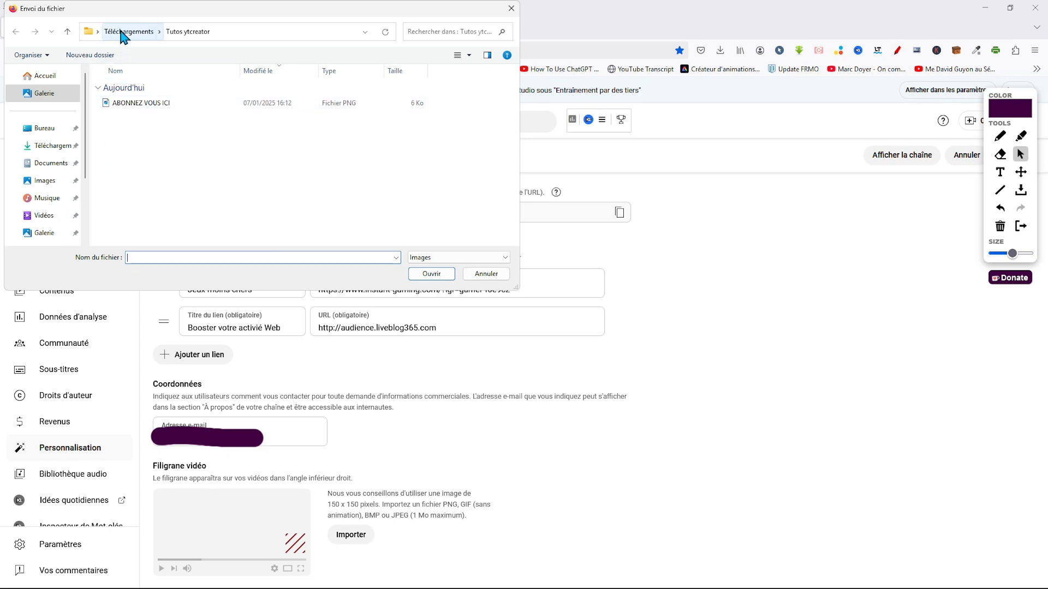
{"action": "double_click", "coordinate": [136, 104]}
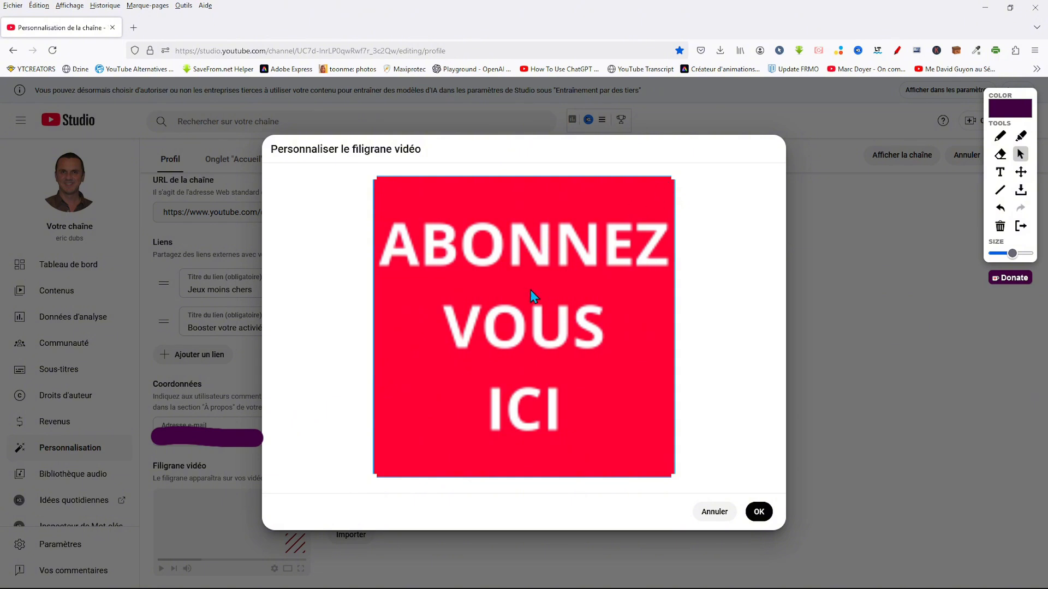
{"action": "mouse_move", "coordinate": [674, 177]}
{"action": "left_mouse_down"}
{"action": "mouse_move", "coordinate": [564, 255]}
{"action": "mouse_move", "coordinate": [490, 333]}
{"action": "mouse_move", "coordinate": [551, 290]}
{"action": "mouse_move", "coordinate": [667, 172]}
{"action": "left_mouse_up"}
{"action": "mouse_move", "coordinate": [674, 476]}
{"action": "left_mouse_down"}
{"action": "mouse_move", "coordinate": [597, 403]}
{"action": "mouse_move", "coordinate": [672, 477]}
{"action": "left_mouse_up"}
{"action": "left_click", "coordinate": [759, 511]}
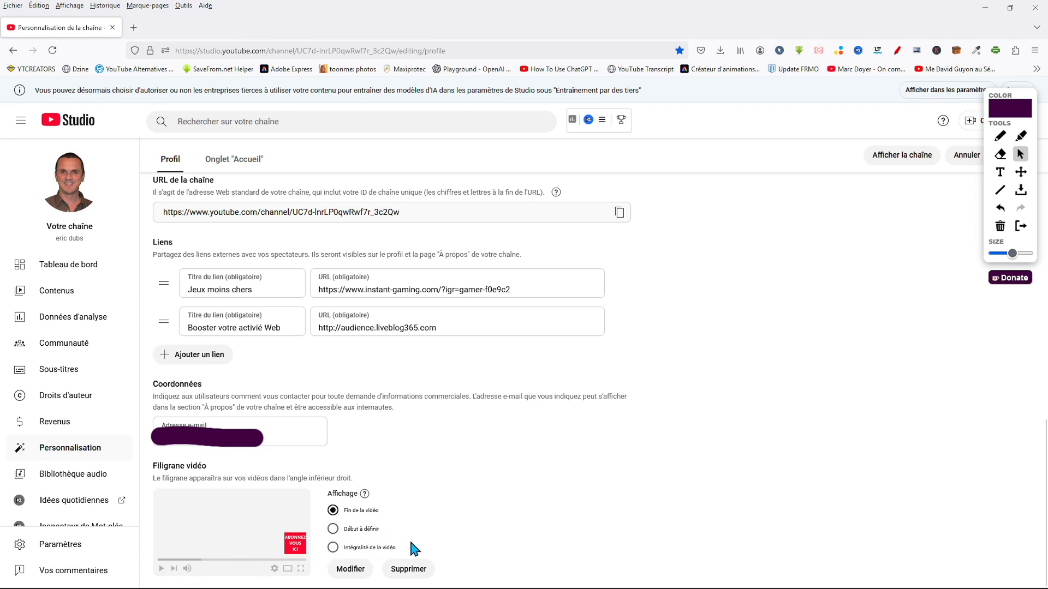
{"action": "left_click", "coordinate": [333, 548]}
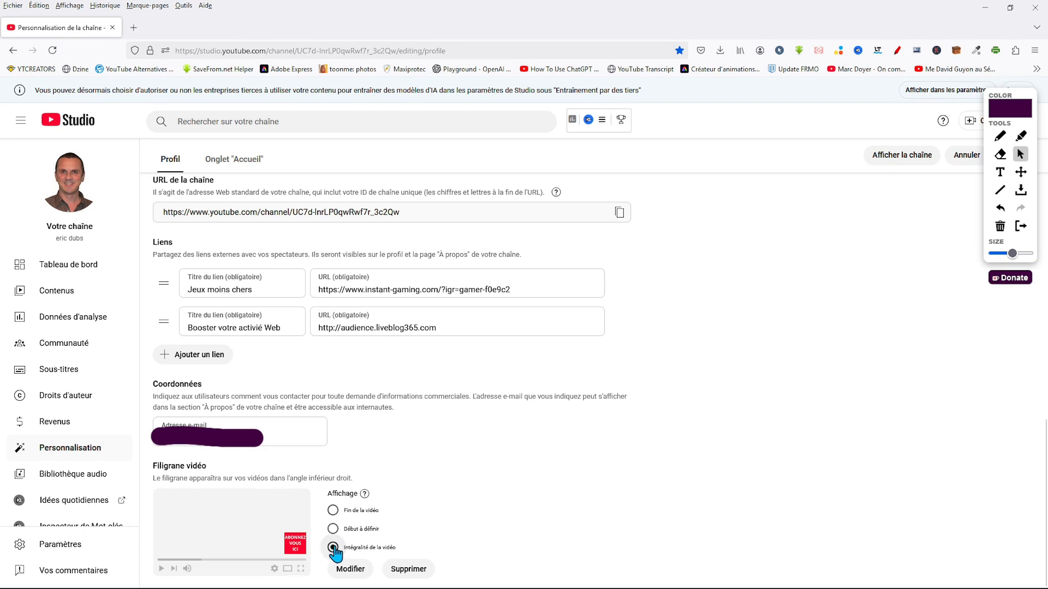